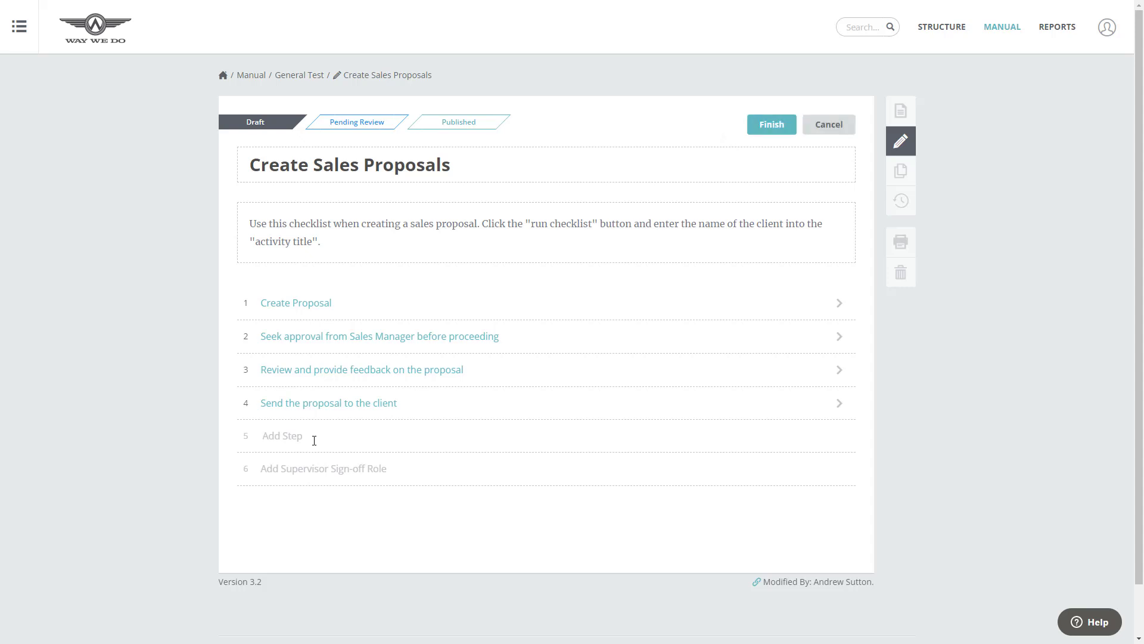
# Add a decision point step titled "Is the proposal over $10,000?" and move it directly below the Create Proposal step
pyautogui.click(313, 440)
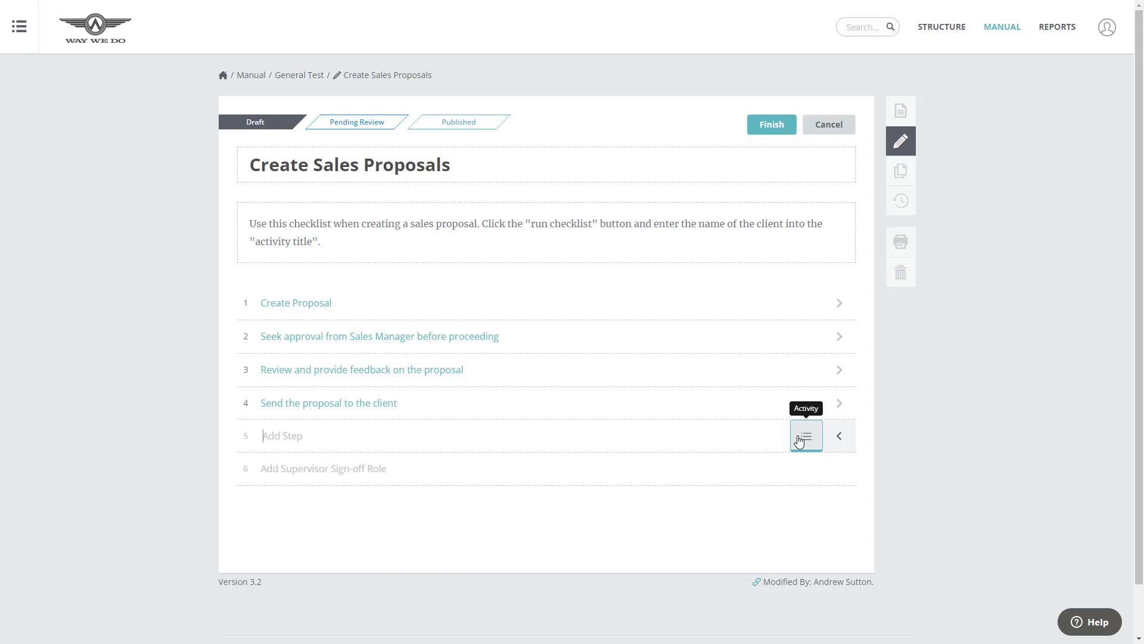
pyautogui.click(832, 441)
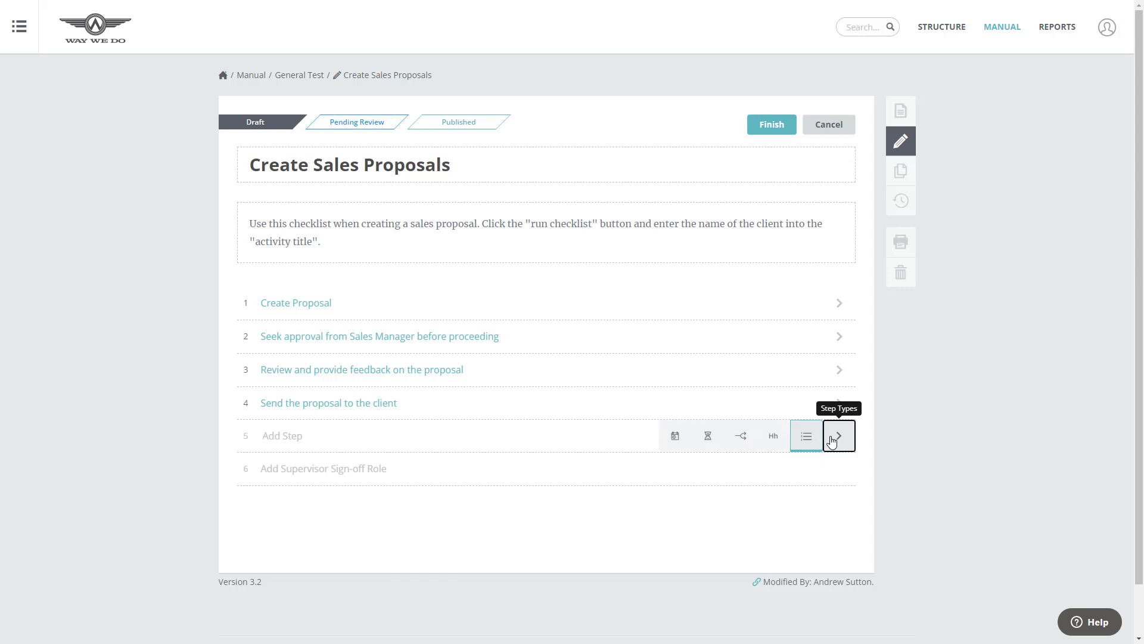
pyautogui.click(742, 436)
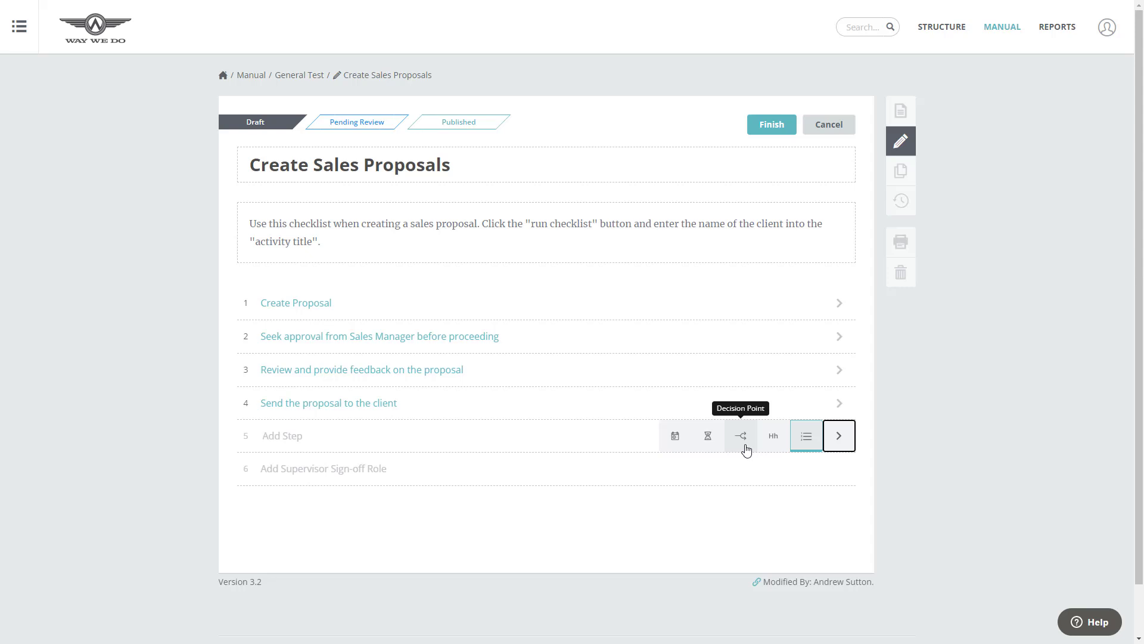
pyautogui.click(746, 449)
pyautogui.click(374, 440)
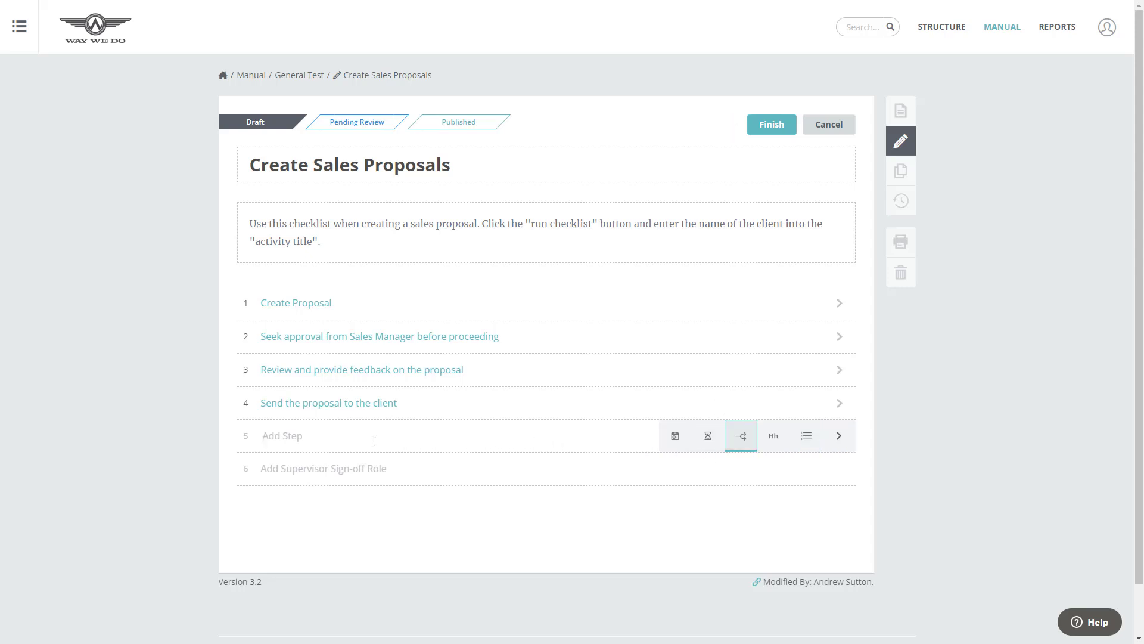
pyautogui.write('Is the proposal over $10,000?')
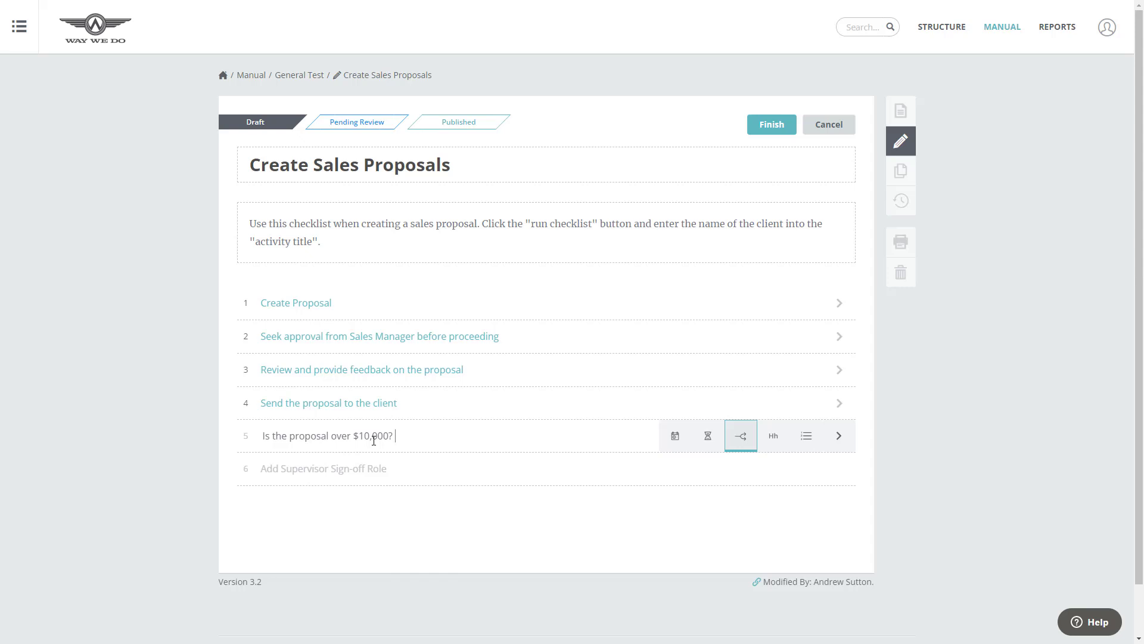
pyautogui.press('Return')
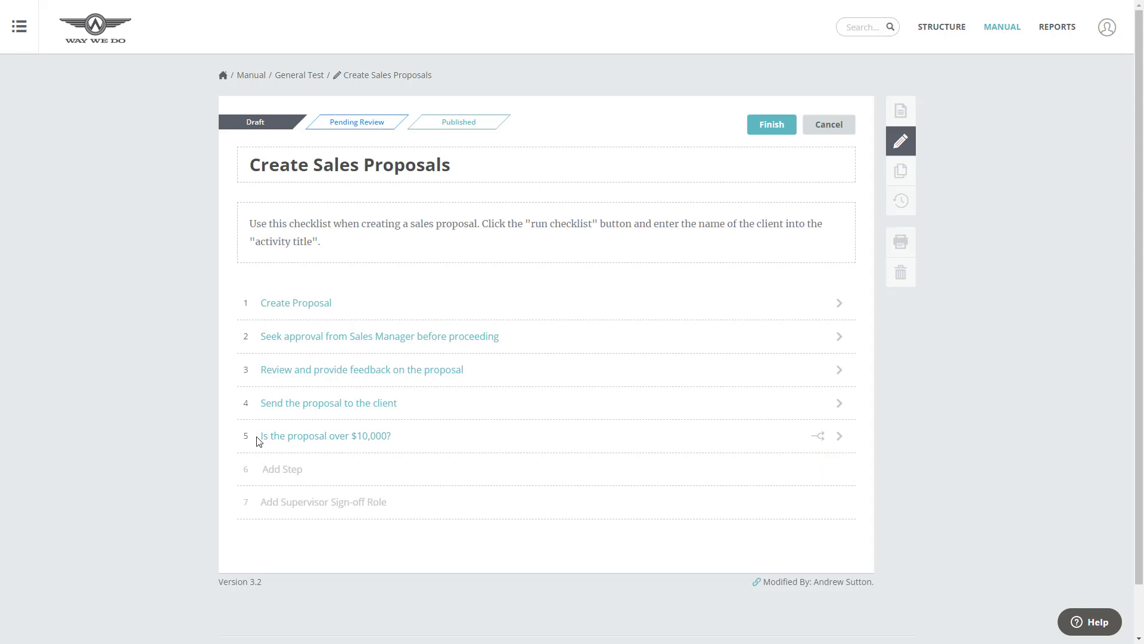
pyautogui.click(258, 441)
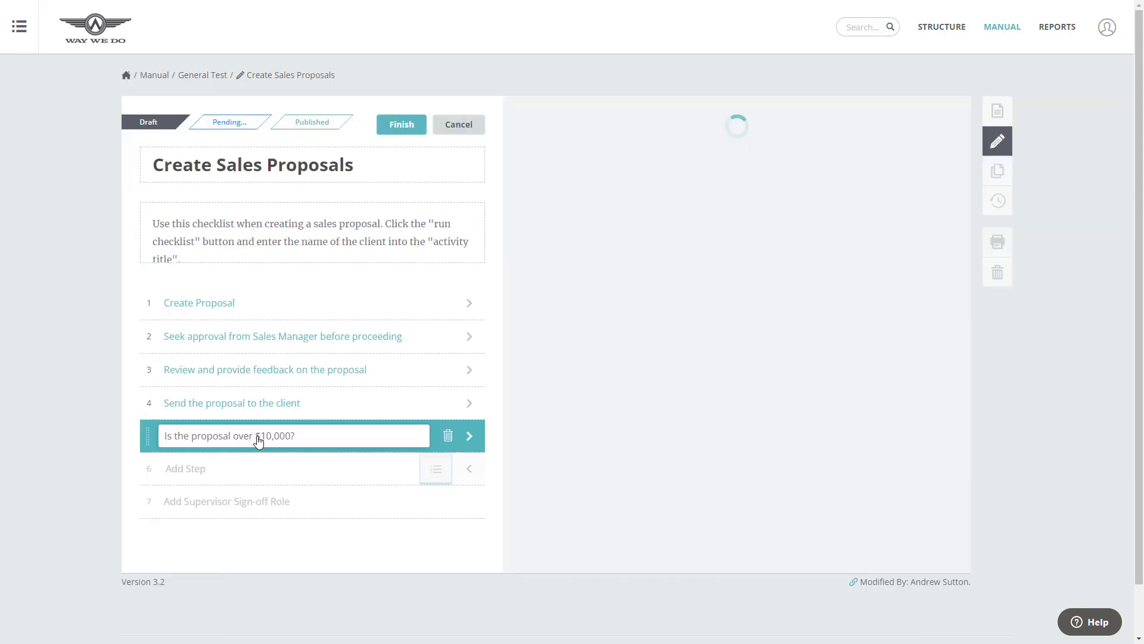
pyautogui.moveTo(140, 434); pyautogui.dragTo(145, 332)
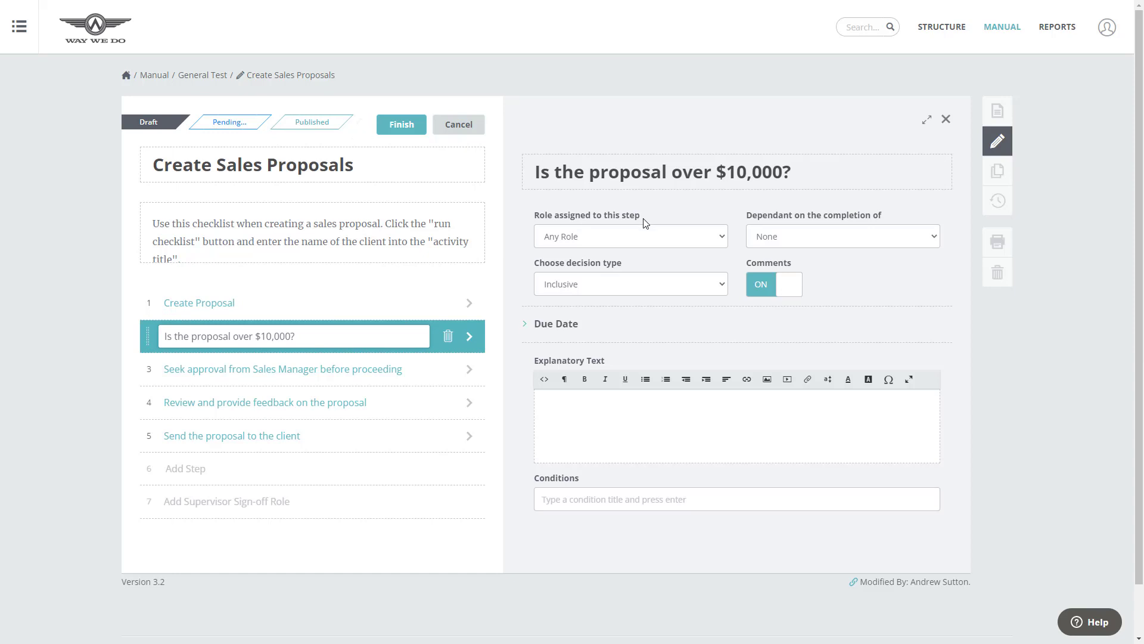
# Assign the decision step to the Sales Agent role and make it dependent on the completion of Create Proposal
pyautogui.click(715, 238)
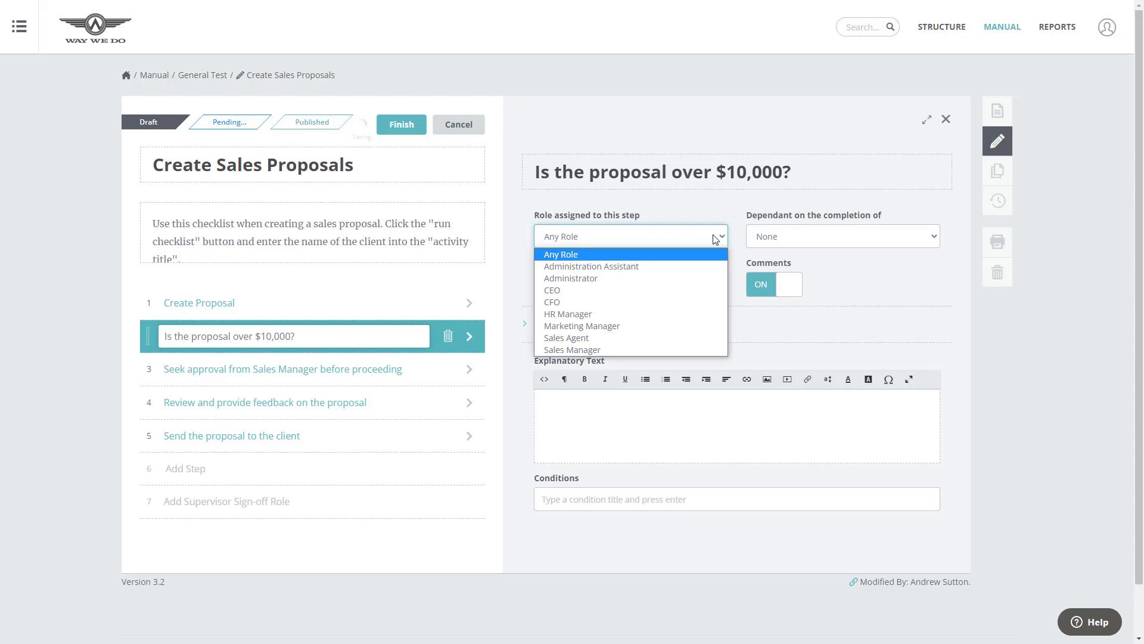
pyautogui.click(616, 338)
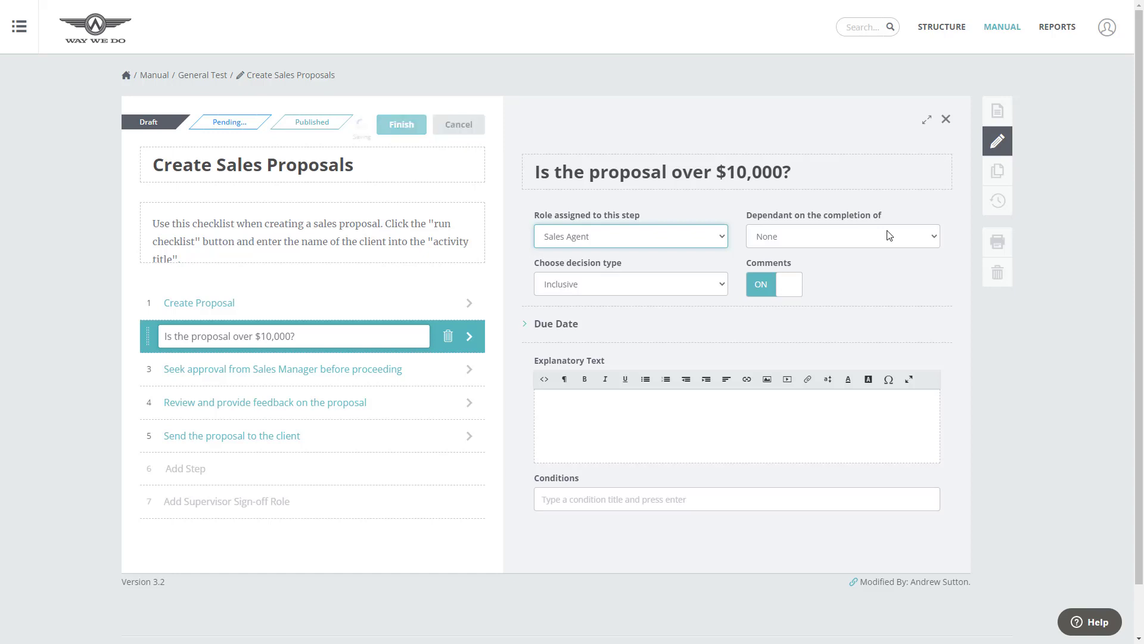
pyautogui.click(891, 236)
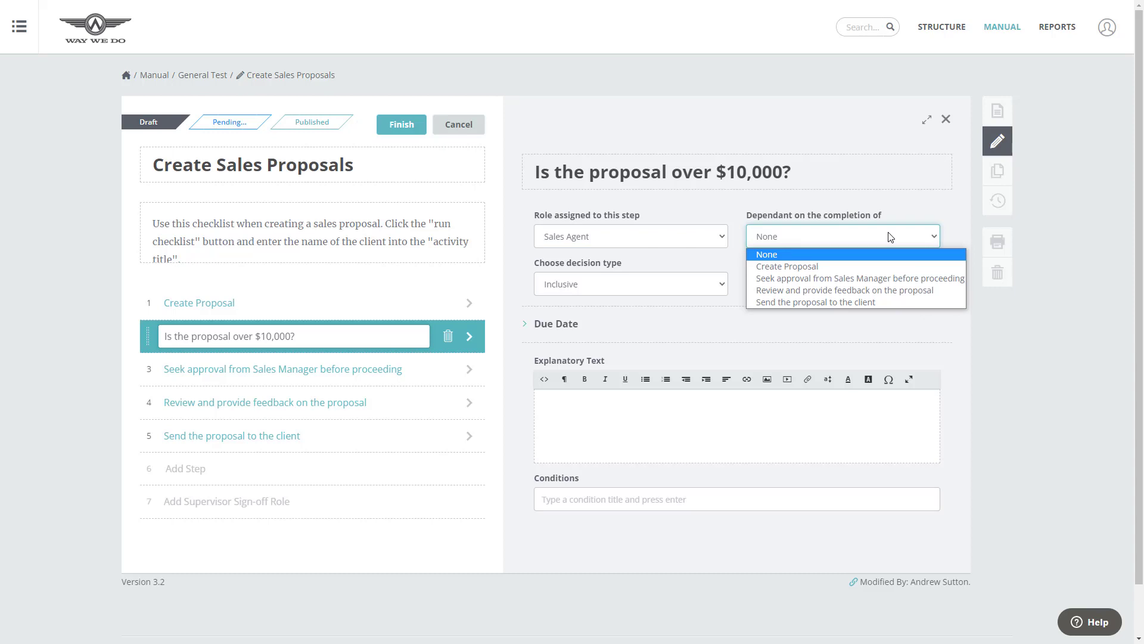
pyautogui.click(845, 267)
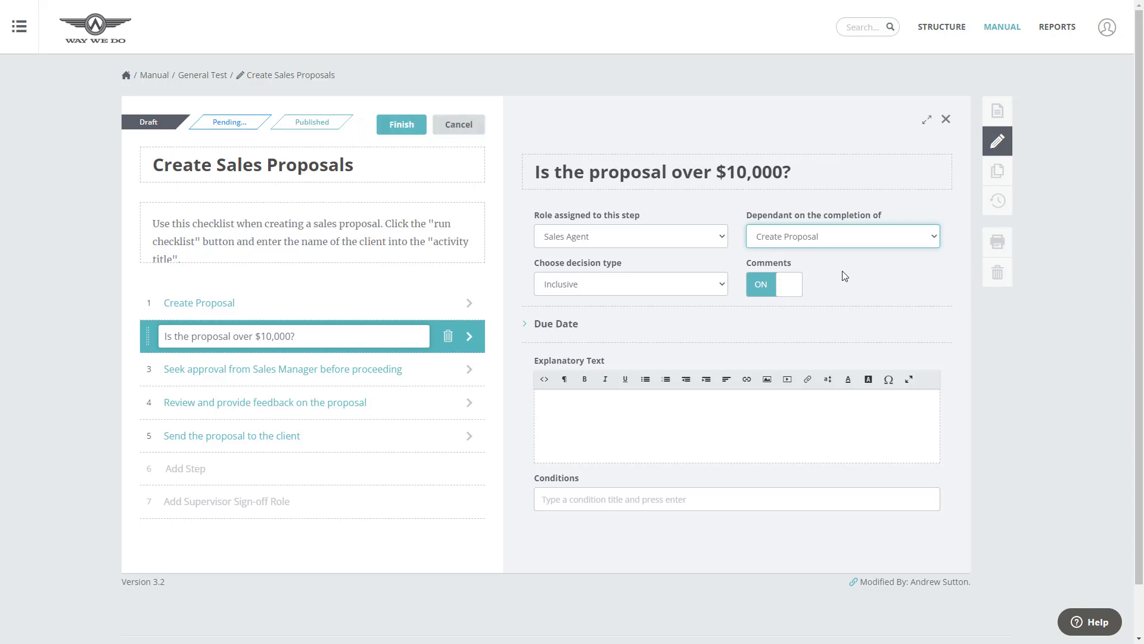
# Set the decision type to Exclusive, and switch the step's comments off and on again
pyautogui.click(685, 285)
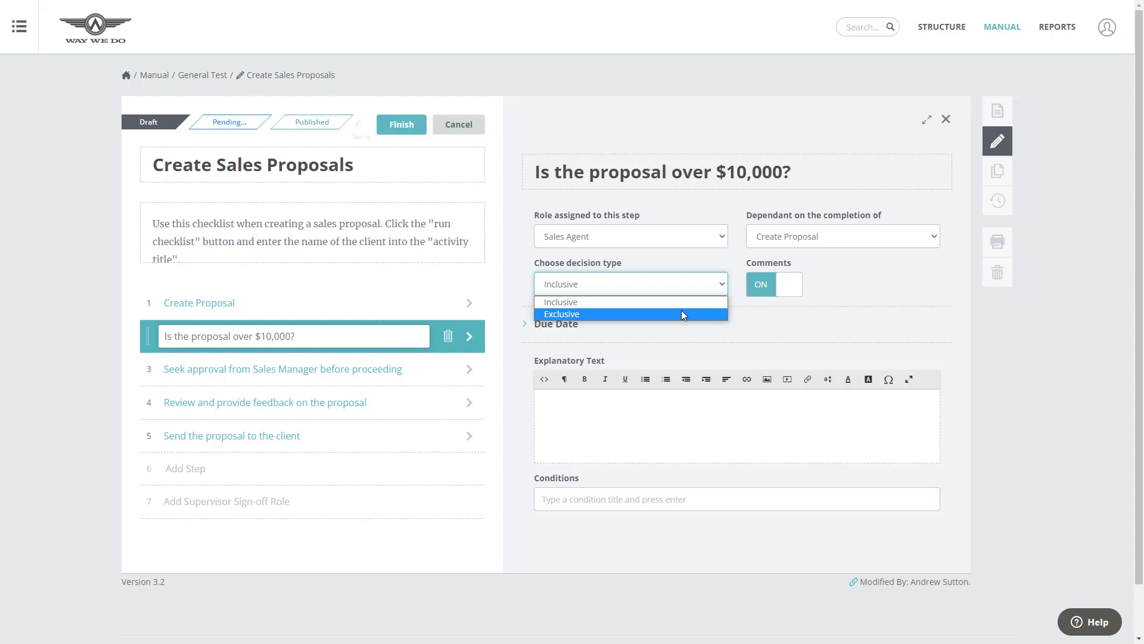
pyautogui.click(683, 315)
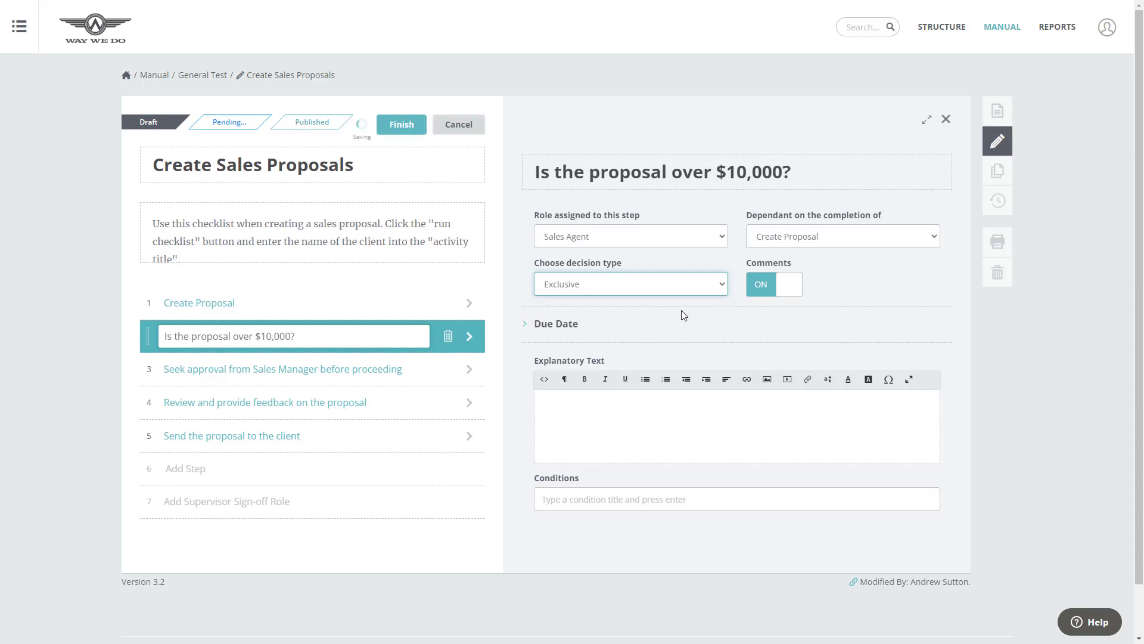
pyautogui.click(759, 289)
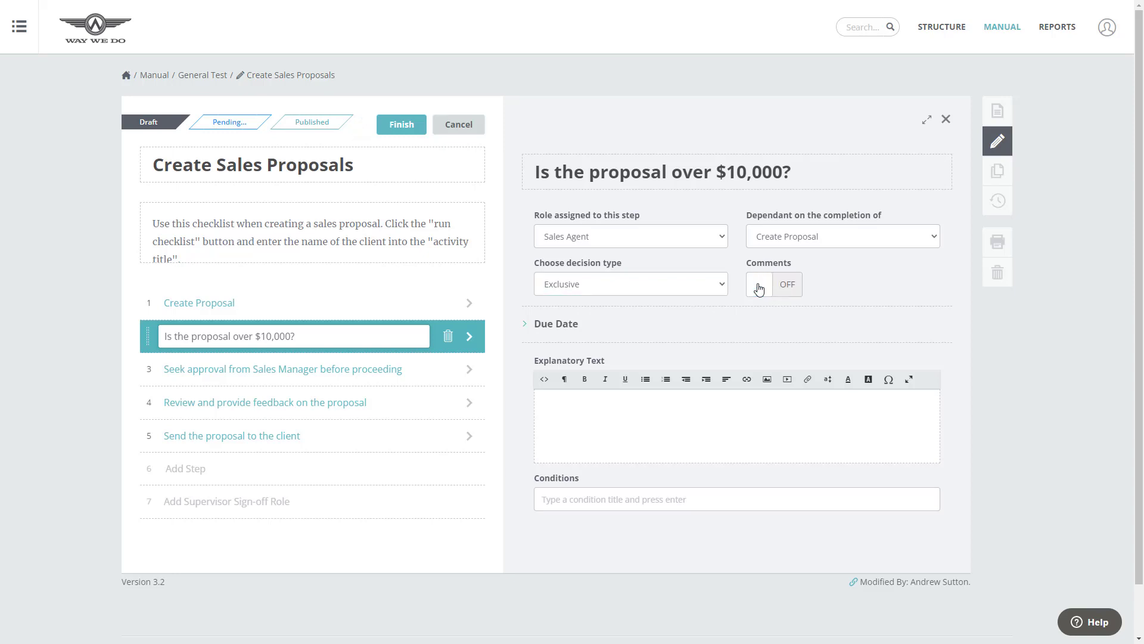
pyautogui.click(760, 289)
# Write explanatory text: over $10,000, click "Yes" and seek approval from the Sales Manager; under $10,000, select "No" and send the proposal to the client
pyautogui.click(549, 406)
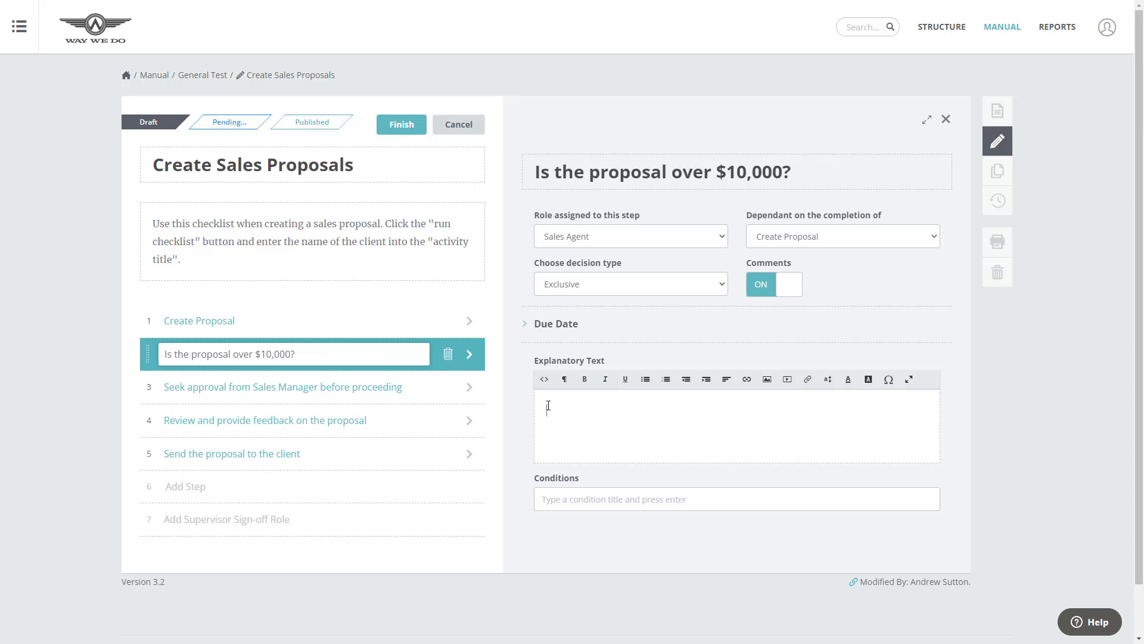
pyautogui.write('If the proposal is over $10,000, click the "Yes" option and seek approval from your Sales Manager. If under $10,000, select "No" and proceed with sending the proposal to the client.')
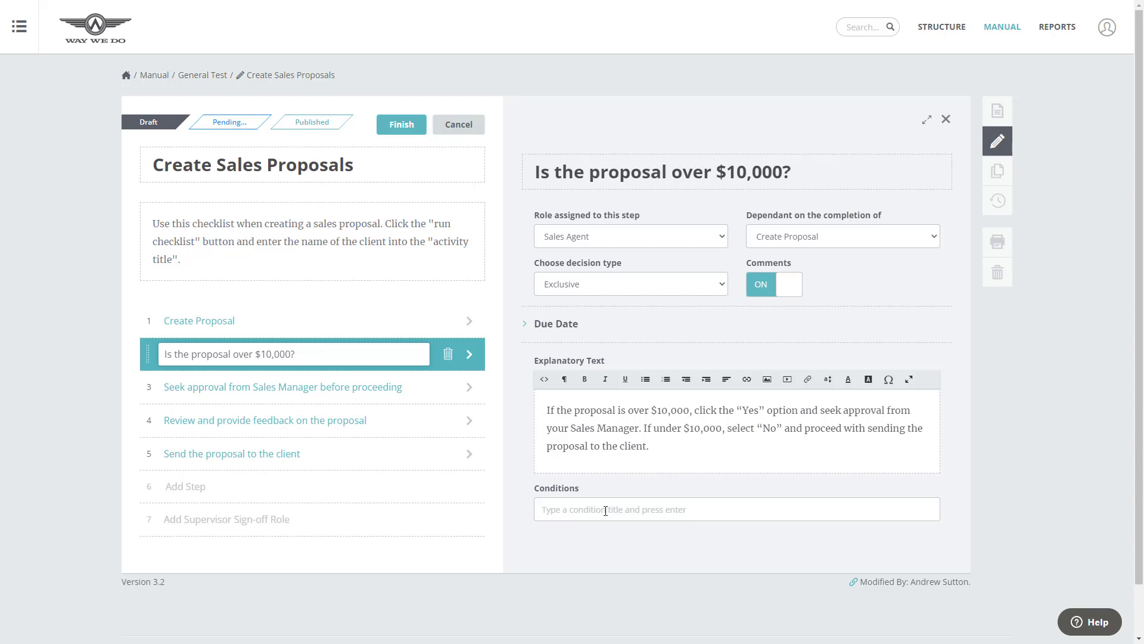
# Add two conditions titled "Yes" and "No" to the decision step
pyautogui.click(606, 511)
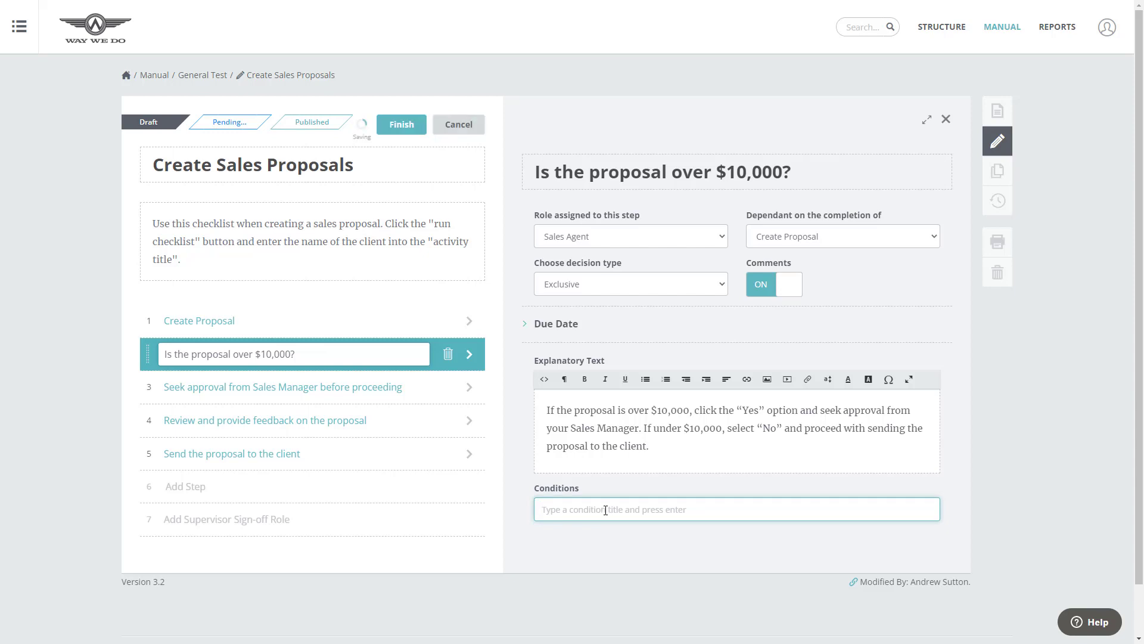
pyautogui.write('Yes')
pyautogui.press('Return')
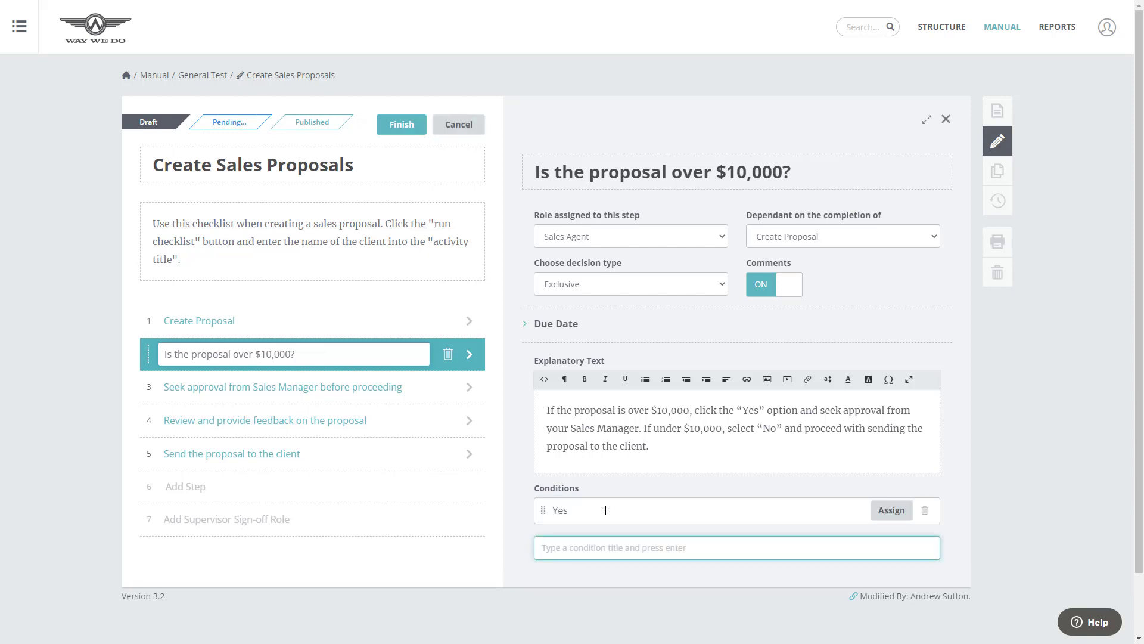
pyautogui.write('No')
pyautogui.press('Return')
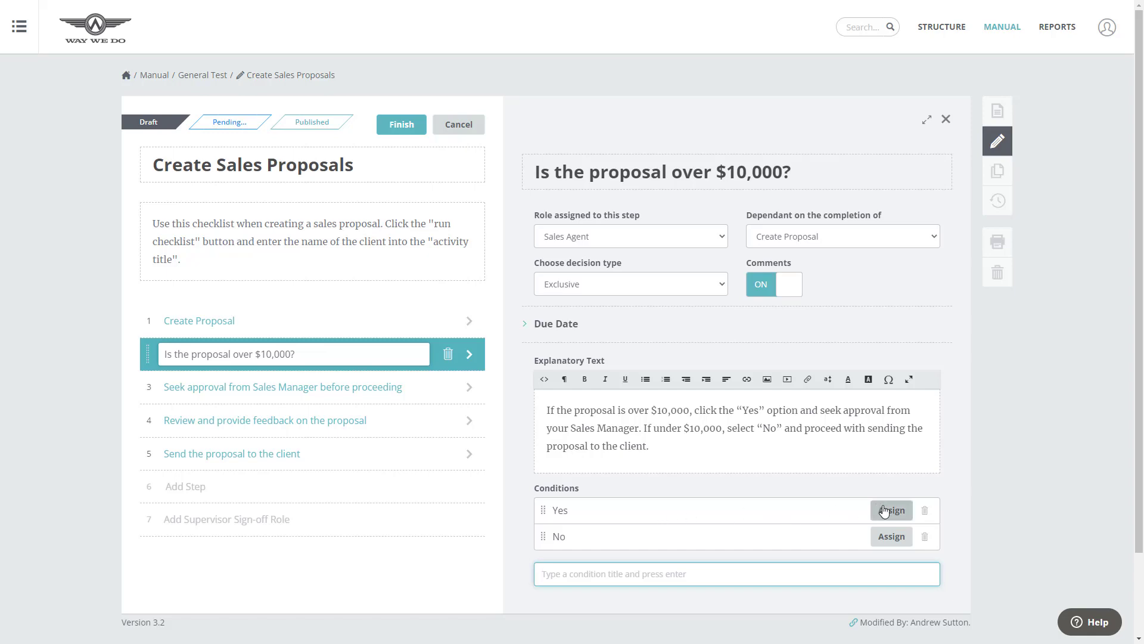
# Assign the Sales Manager approval, proposal review and feedback, and send-to-client steps to the Yes condition, reviewing the selected steps before assigning
pyautogui.click(885, 511)
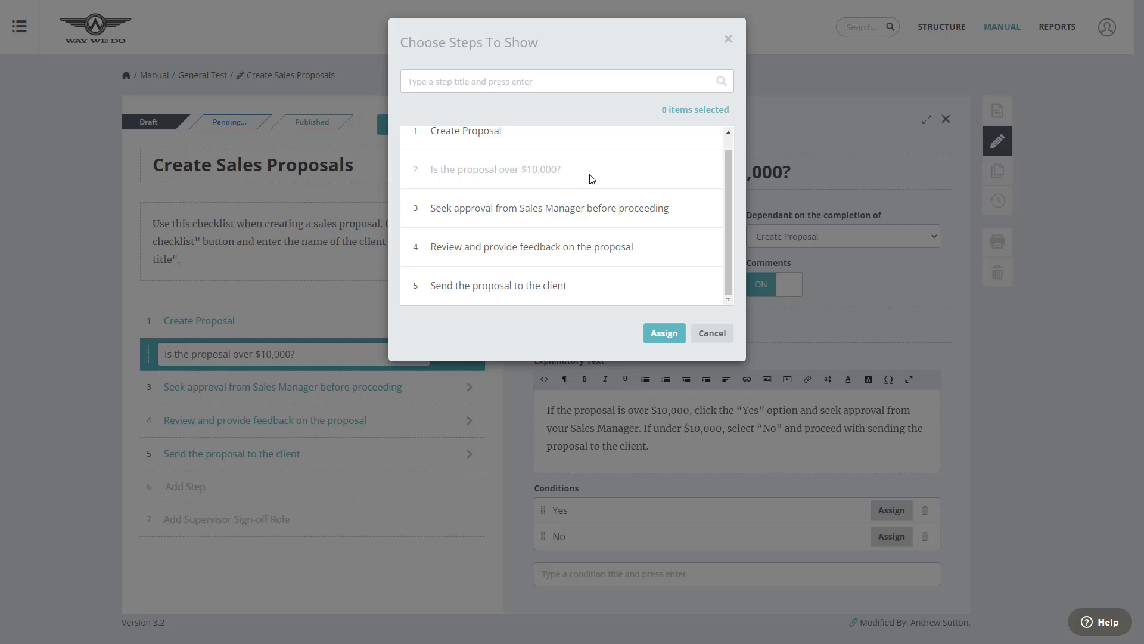
pyautogui.click(505, 217)
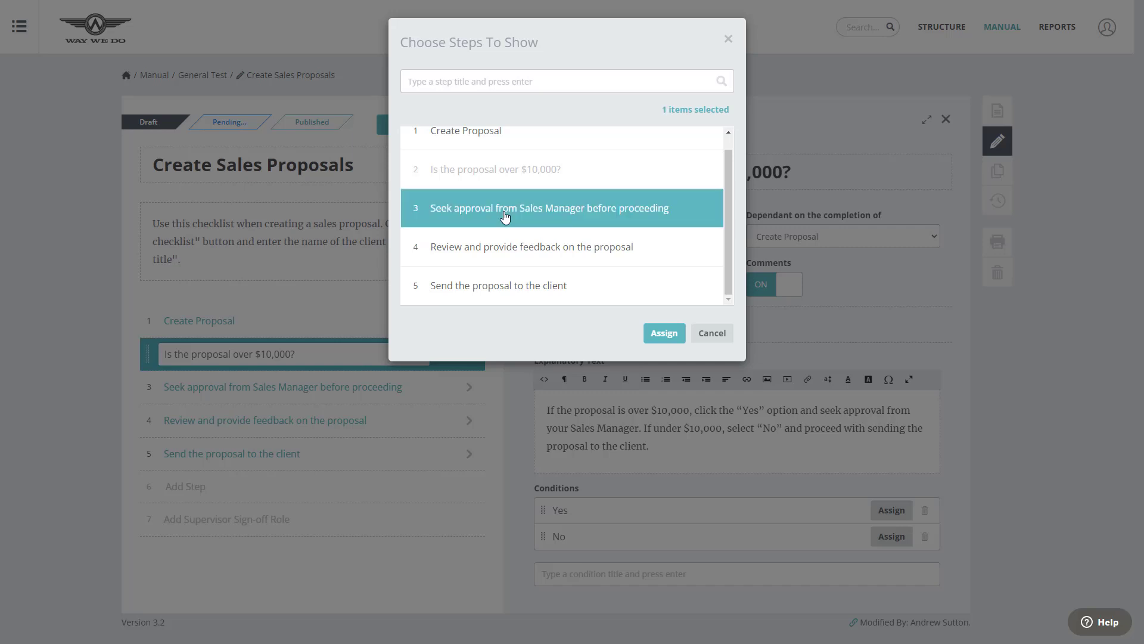
pyautogui.click(510, 251)
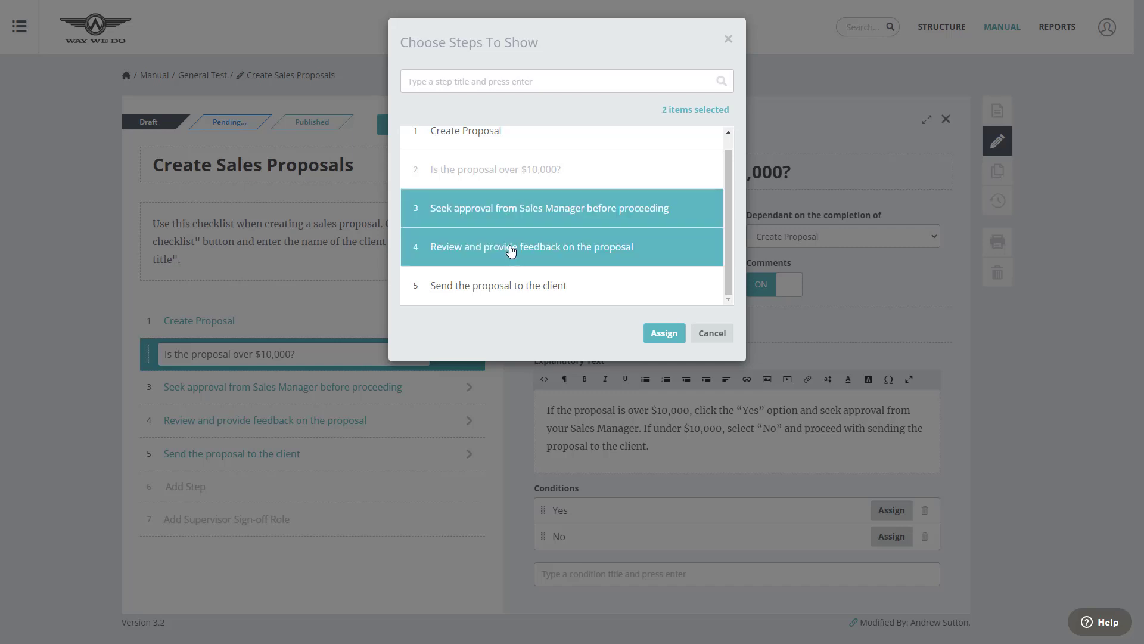
pyautogui.click(504, 286)
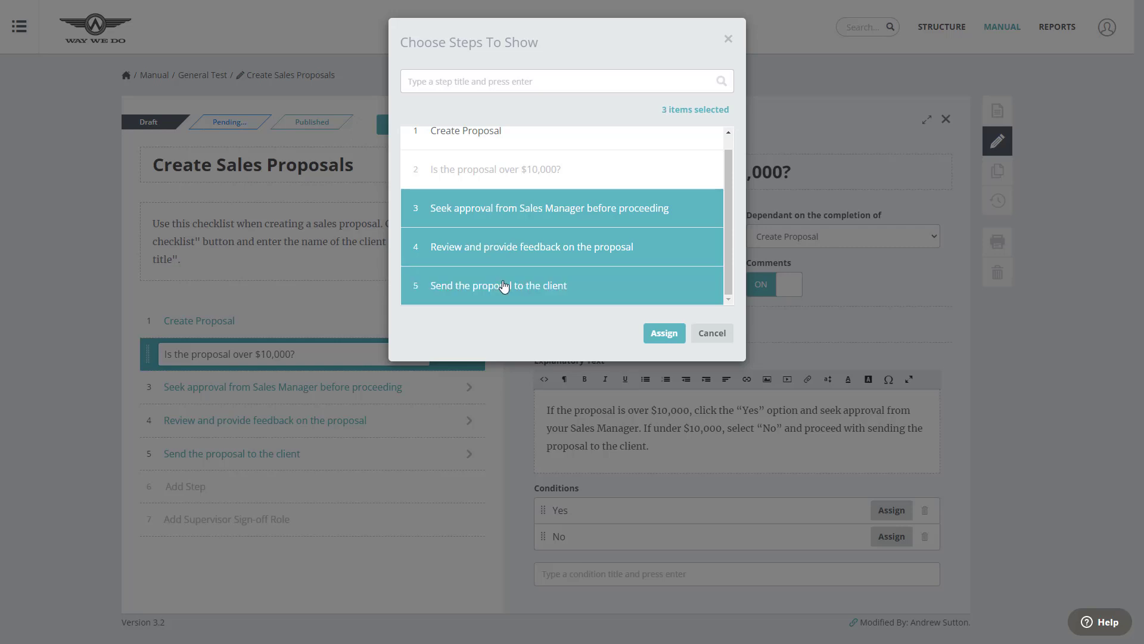
pyautogui.click(678, 113)
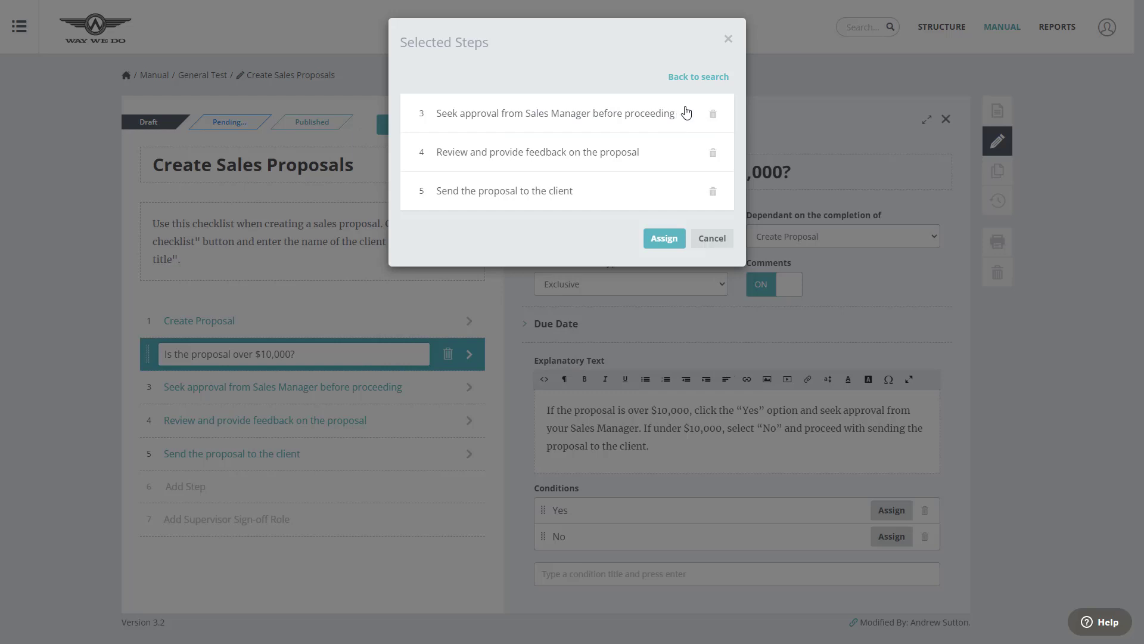
pyautogui.click(703, 81)
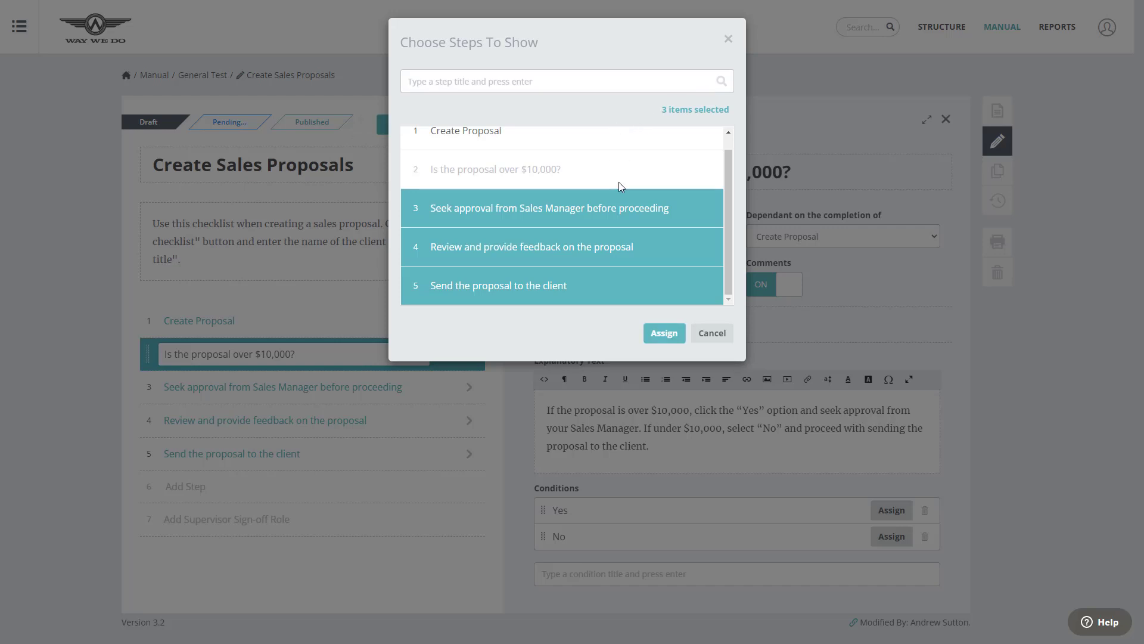
pyautogui.click(656, 335)
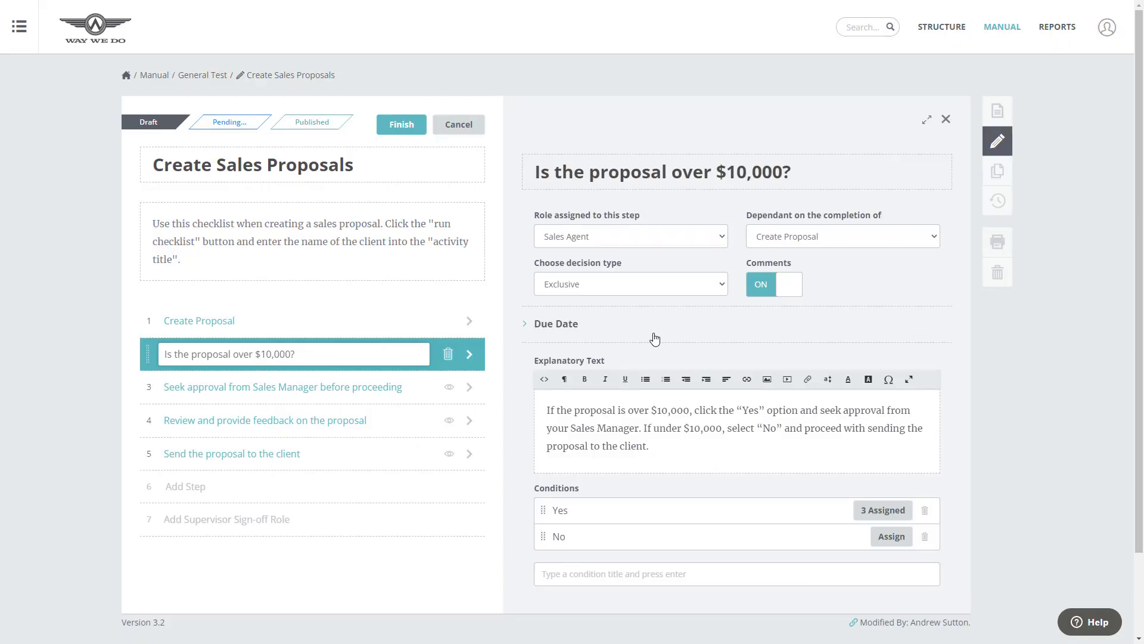
# Assign only the "Send the proposal to the client" step to the No condition
pyautogui.click(894, 538)
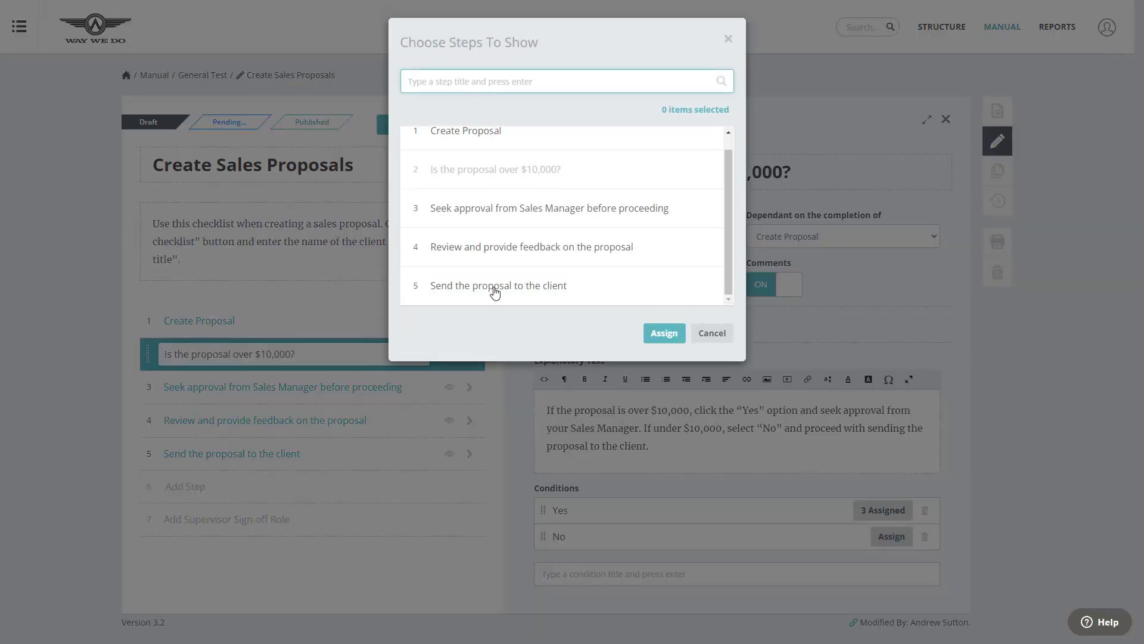
pyautogui.click(494, 291)
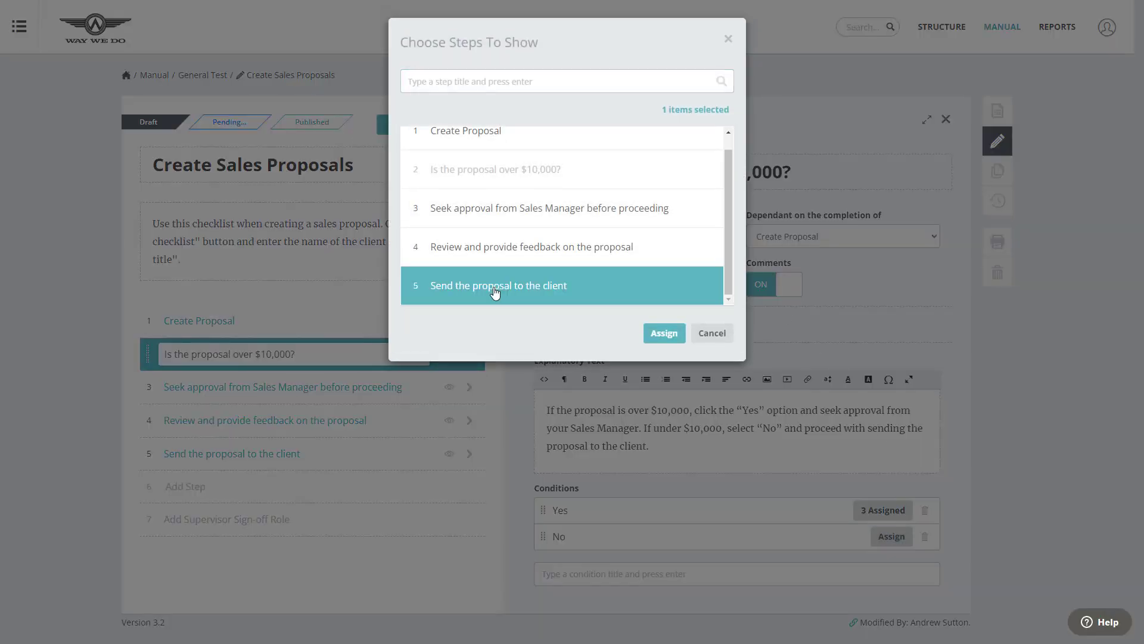
pyautogui.click(653, 334)
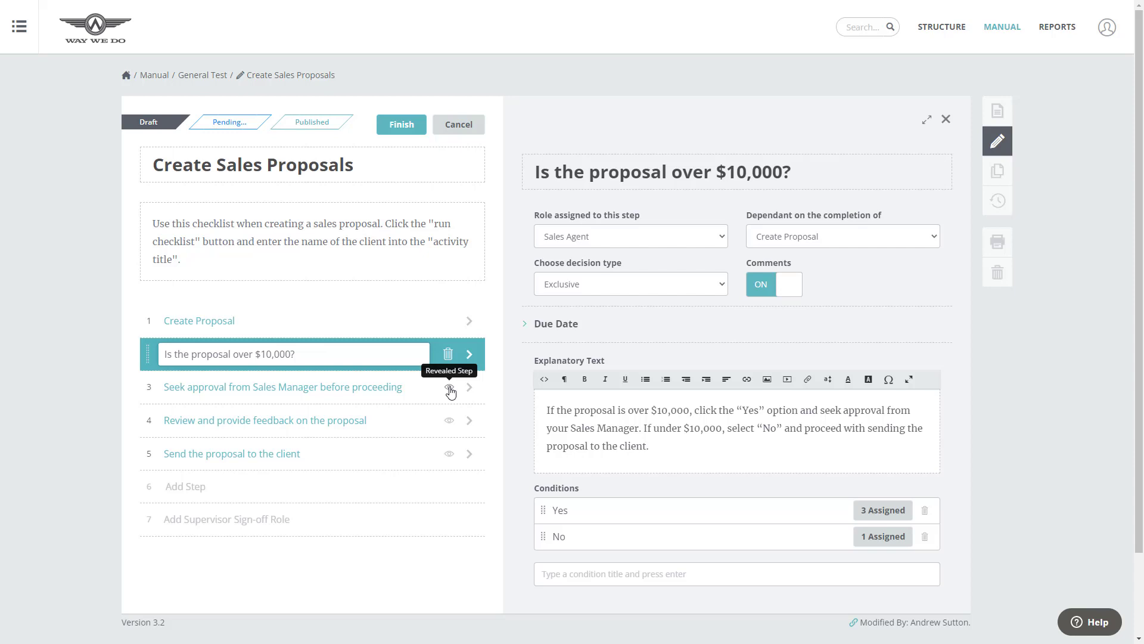
# Finish editing the checklist and start a run of it with the activity title "123 Company"
pyautogui.click(418, 126)
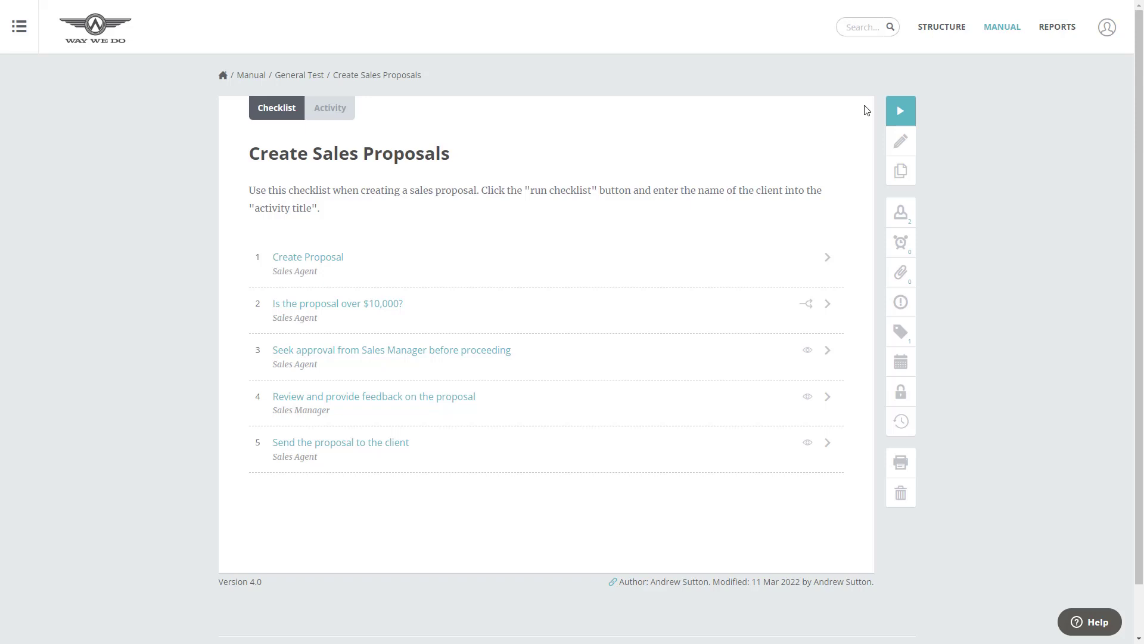
pyautogui.click(900, 112)
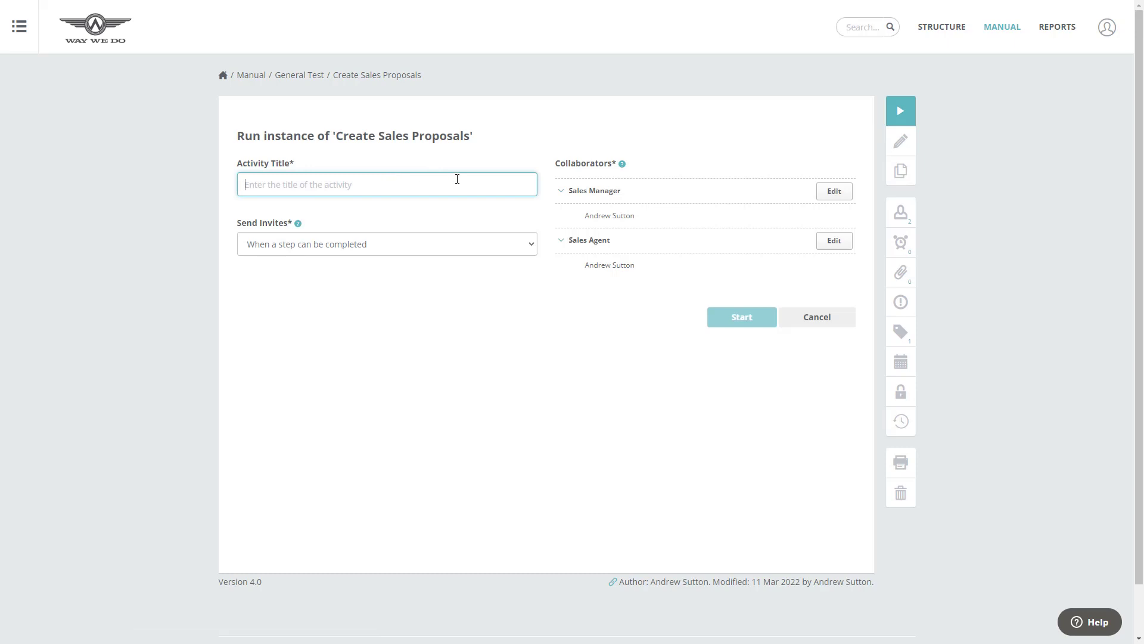
pyautogui.write('123 Company')
pyautogui.click(759, 323)
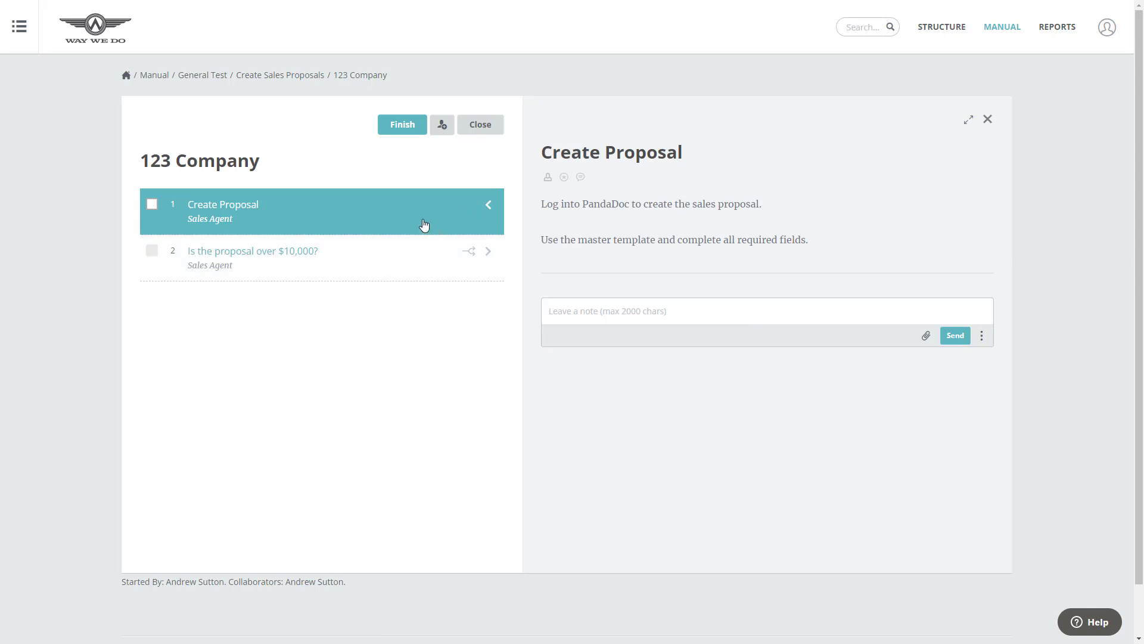
# Mark Create Proposal as completed and submit "No" as the answer to the $10,000 decision step
pyautogui.click(152, 206)
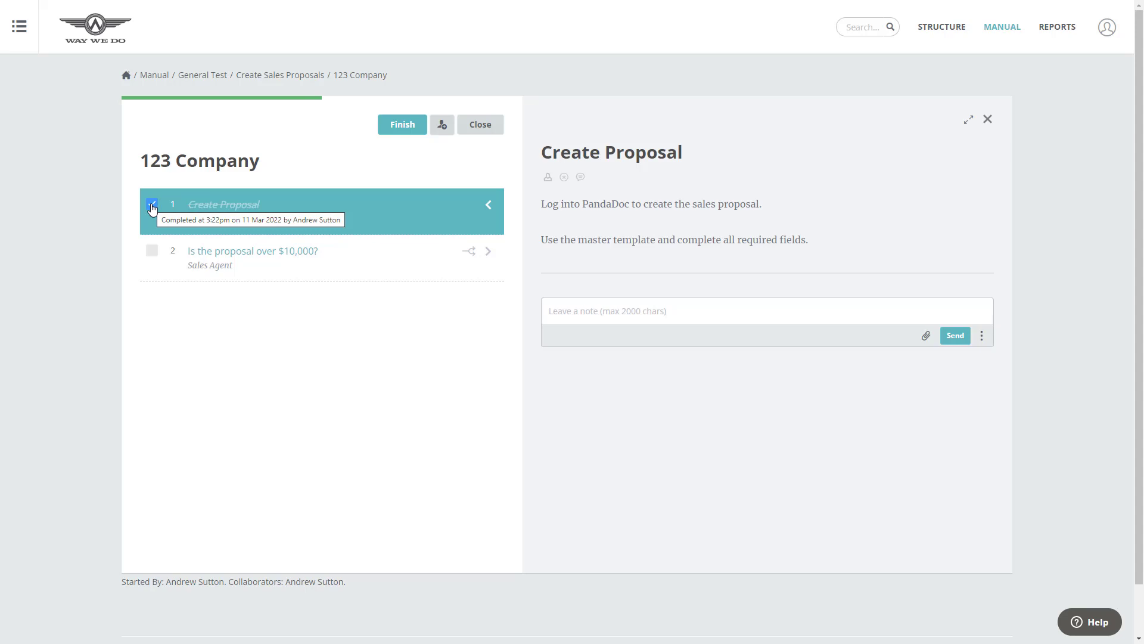
pyautogui.click(330, 267)
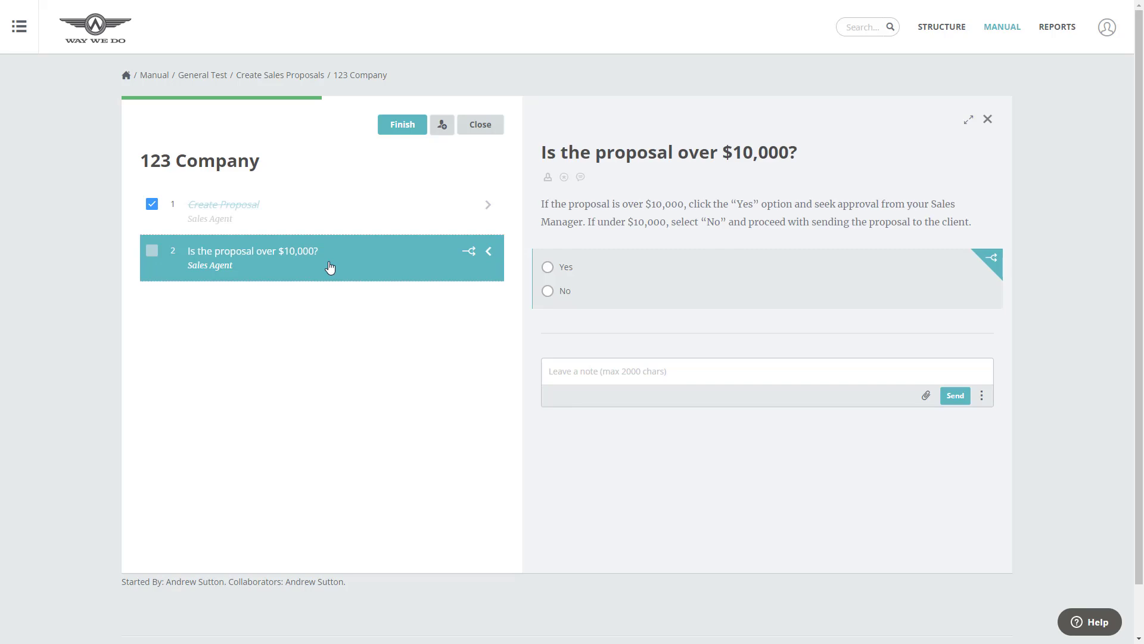
pyautogui.click(548, 291)
pyautogui.click(590, 323)
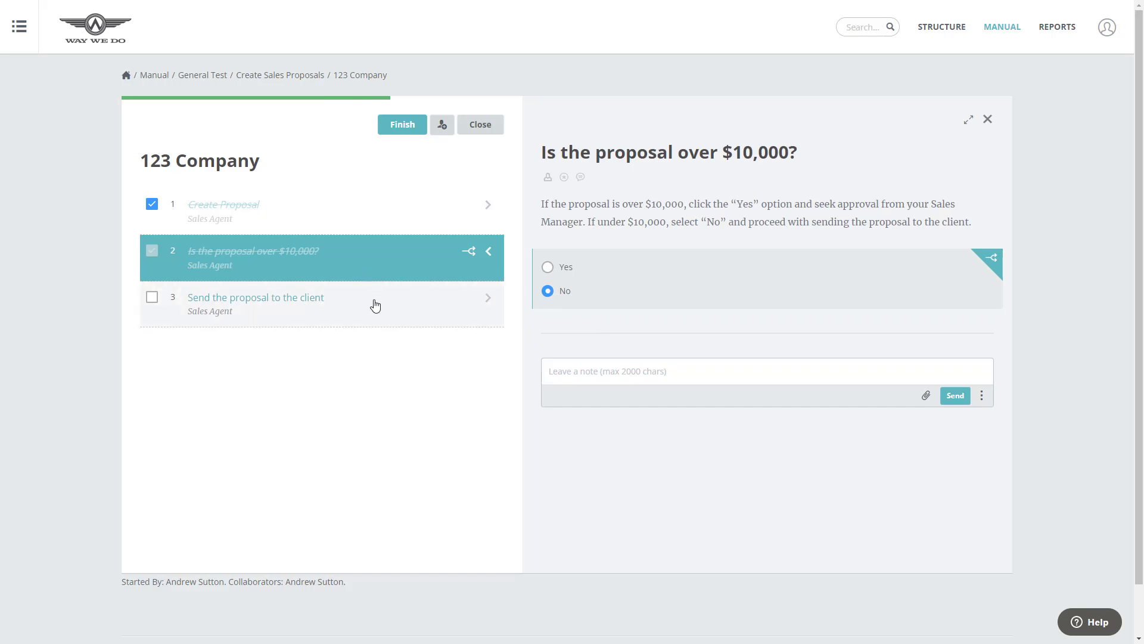
# Change the decision step's answer to "Yes" and save the change
pyautogui.click(547, 268)
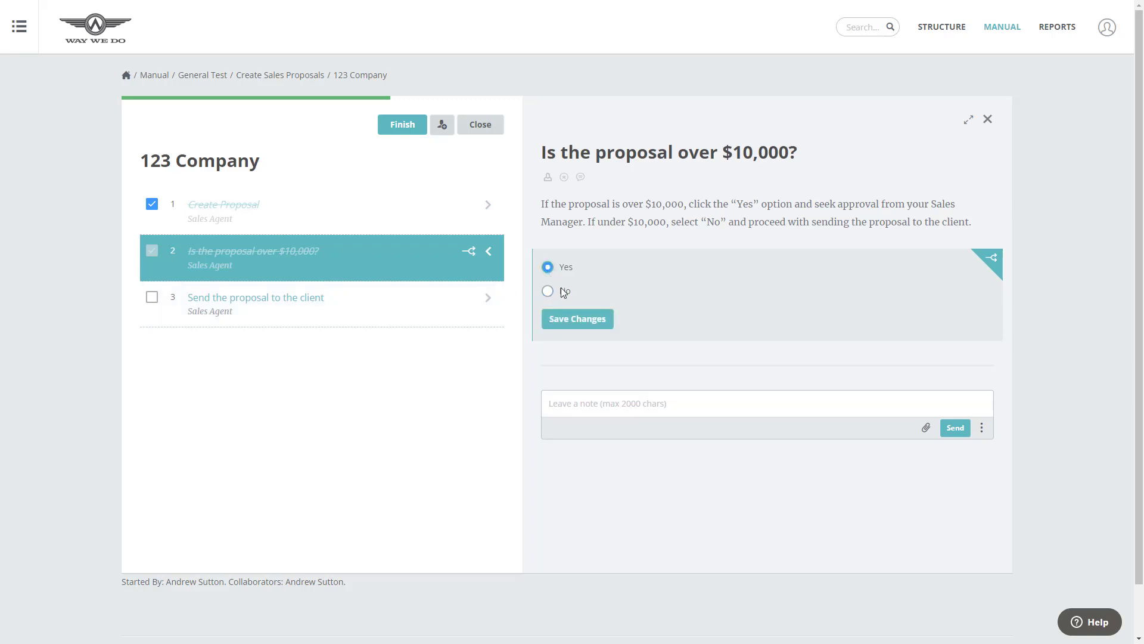
pyautogui.click(577, 320)
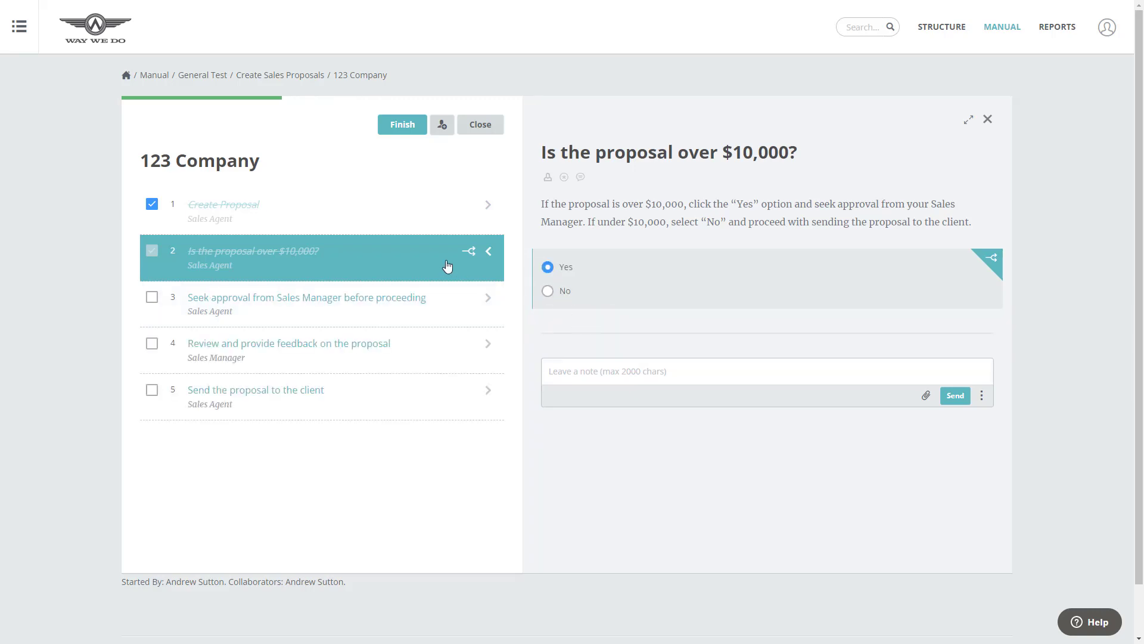